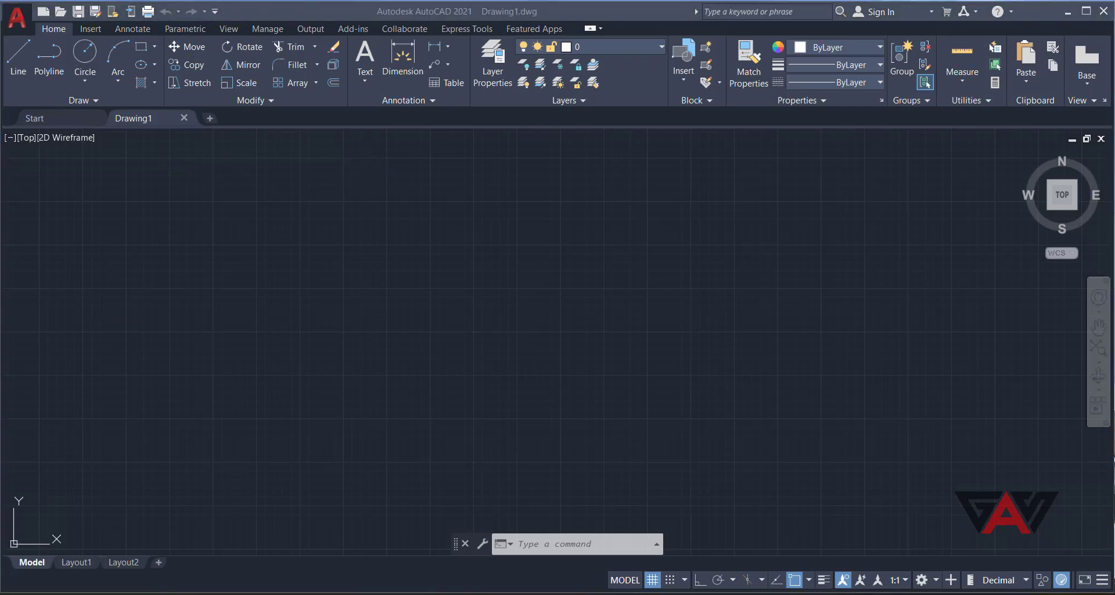
Step: Open the application menu and close it again without choosing anything
{"action": "scroll", "coordinate": [145, 366], "scroll_direction": "up", "scroll_amount": 3}
{"action": "scroll", "coordinate": [357, 301], "scroll_direction": "down", "scroll_amount": 3}
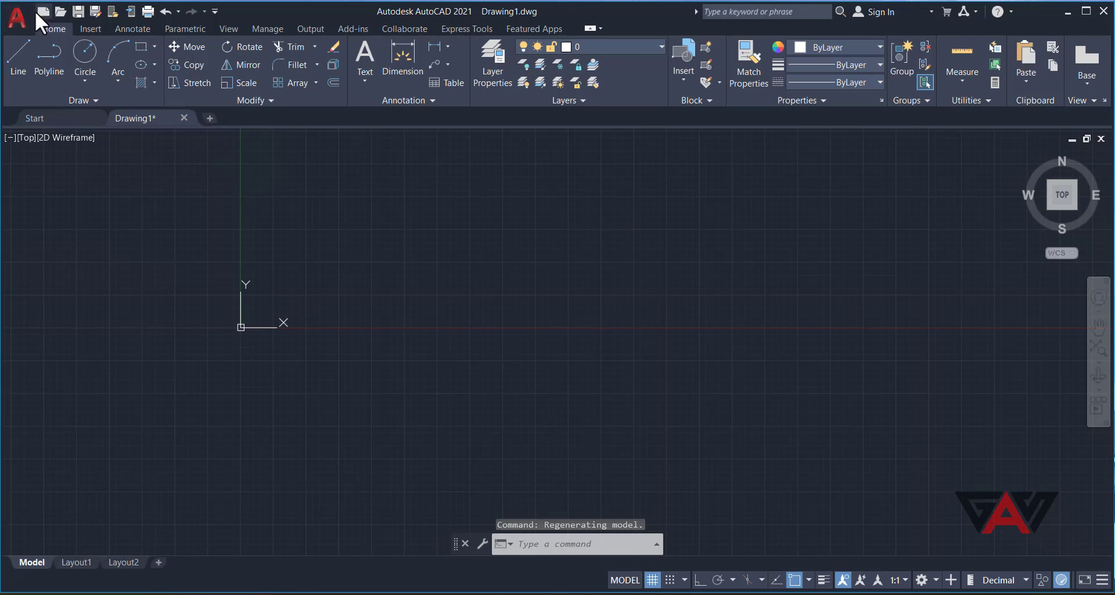
{"action": "left_click", "coordinate": [17, 21]}
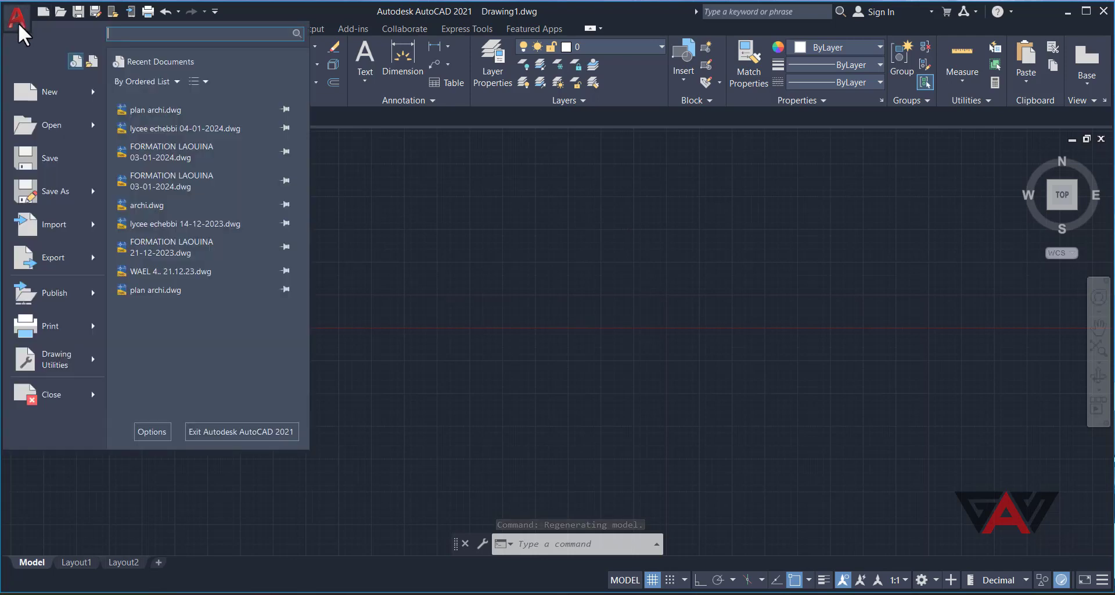
{"action": "left_click", "coordinate": [453, 215]}
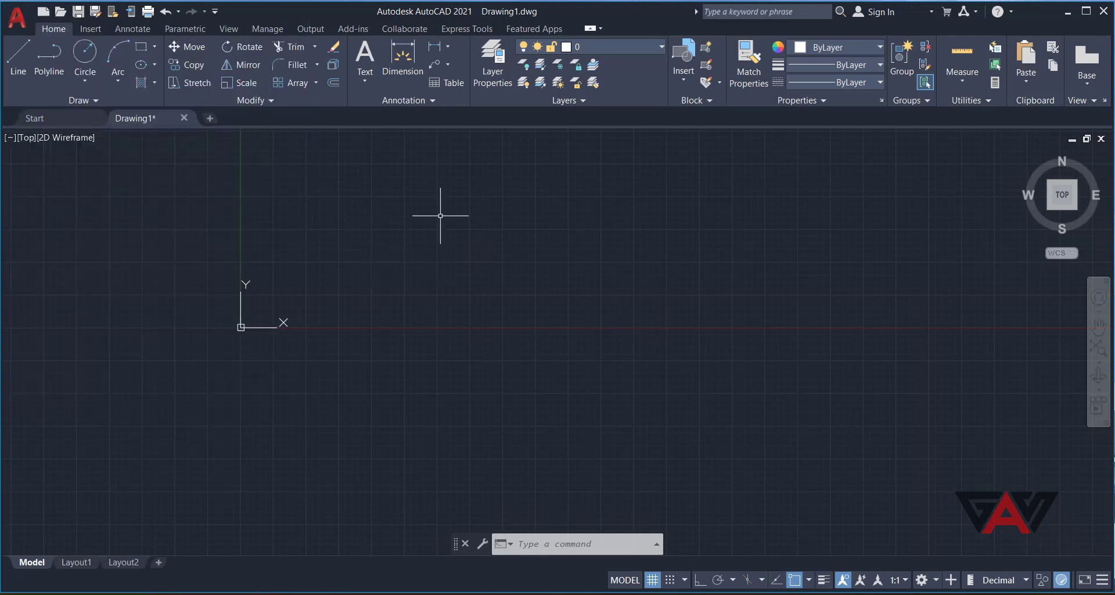
Step: Pan and zoom around the empty drawing area
{"action": "scroll", "coordinate": [580, 349], "scroll_direction": "up", "scroll_amount": 3}
{"action": "scroll", "coordinate": [868, 356], "scroll_direction": "up", "scroll_amount": 1}
{"action": "middle_click_drag", "start_coordinate": [868, 356], "coordinate": [660, 355]}
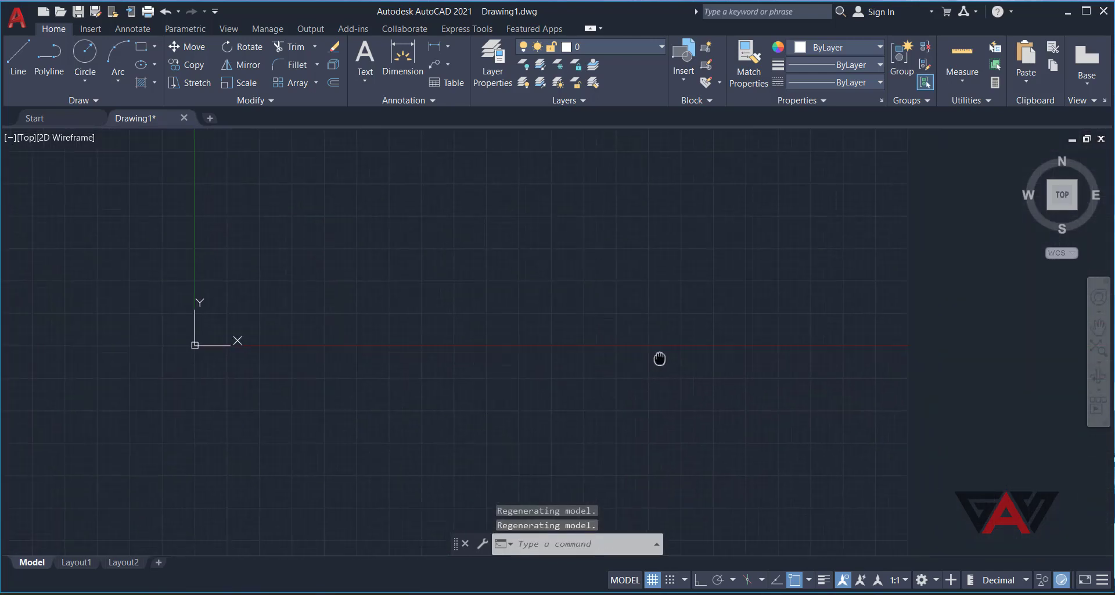
{"action": "scroll", "coordinate": [806, 403], "scroll_direction": "down", "scroll_amount": 2}
{"action": "middle_click_drag", "start_coordinate": [806, 403], "coordinate": [730, 328]}
{"action": "scroll", "coordinate": [730, 325], "scroll_direction": "down", "scroll_amount": 1}
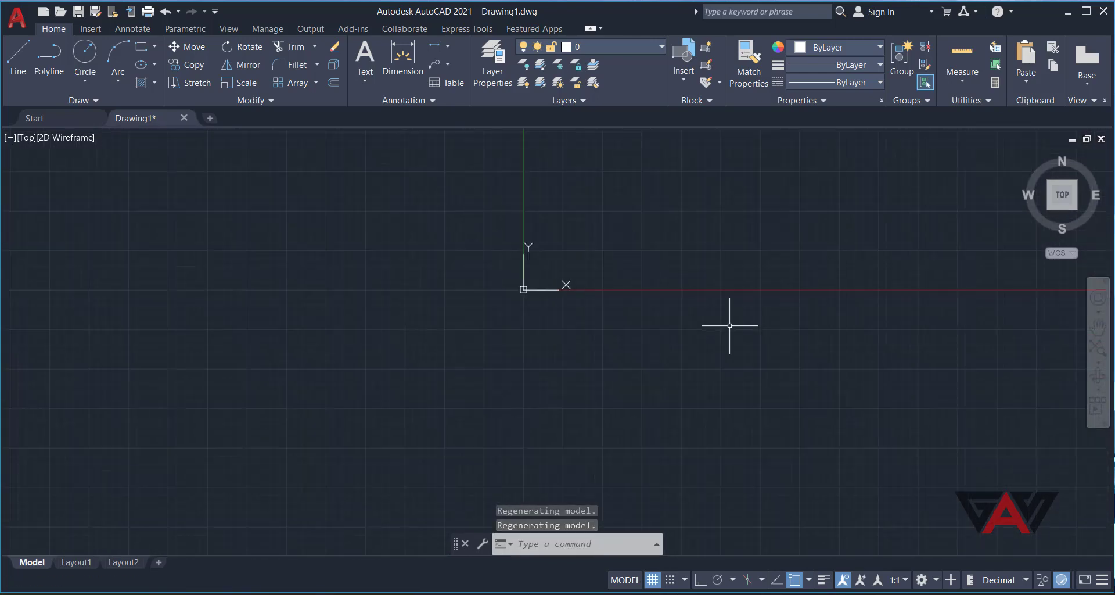
{"action": "scroll", "coordinate": [916, 303], "scroll_direction": "down", "scroll_amount": 1}
{"action": "middle_click_drag", "start_coordinate": [617, 372], "coordinate": [714, 343]}
{"action": "scroll", "coordinate": [715, 343], "scroll_direction": "up", "scroll_amount": 2}
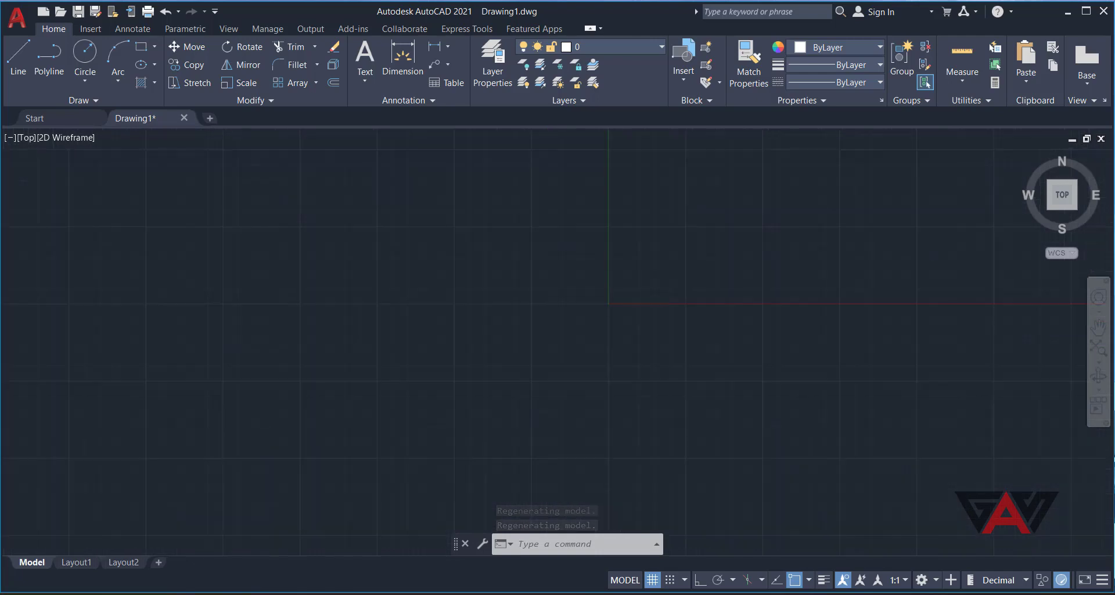
{"action": "scroll", "coordinate": [711, 274], "scroll_direction": "down", "scroll_amount": 2}
{"action": "middle_click_drag", "start_coordinate": [802, 293], "coordinate": [712, 289]}
{"action": "scroll", "coordinate": [627, 169], "scroll_direction": "up", "scroll_amount": 1}
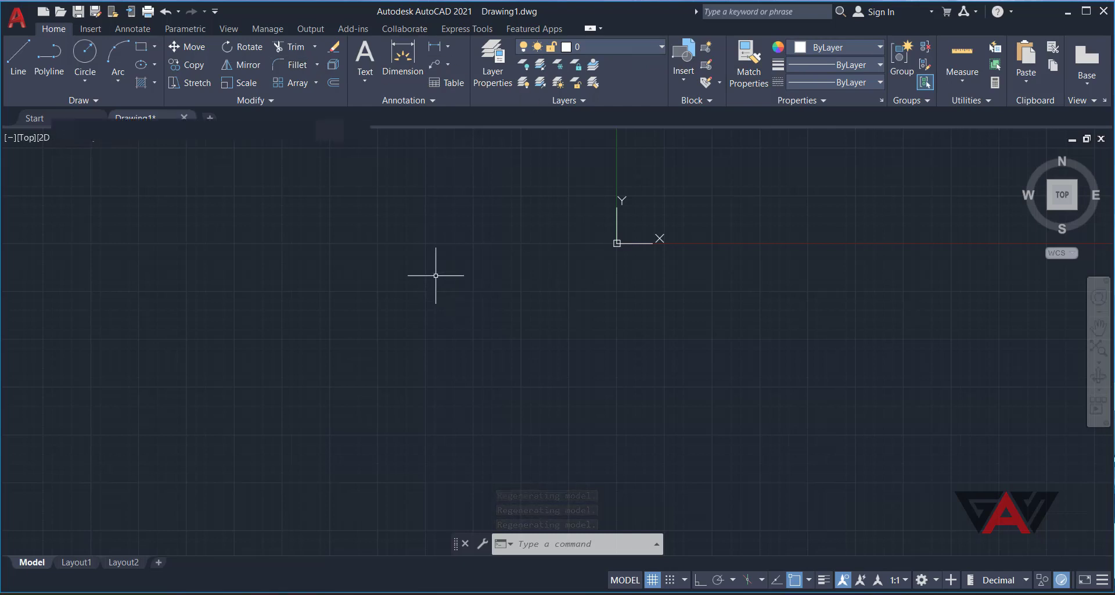
{"action": "scroll", "coordinate": [436, 275], "scroll_direction": "down", "scroll_amount": 2}
{"action": "scroll", "coordinate": [436, 275], "scroll_direction": "up", "scroll_amount": 2}
{"action": "scroll", "coordinate": [435, 275], "scroll_direction": "down", "scroll_amount": 2}
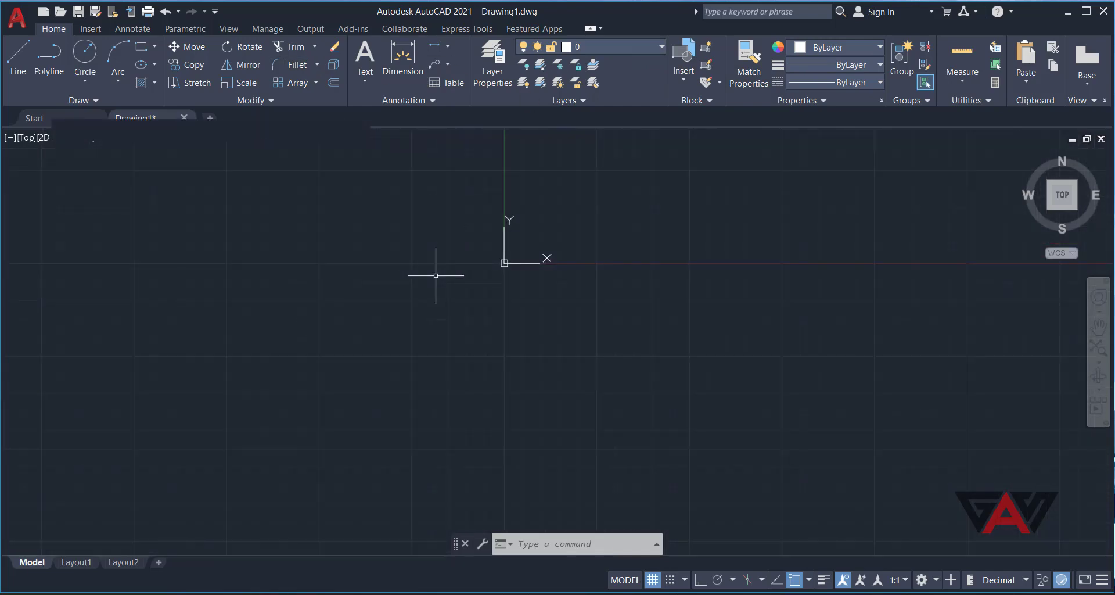
{"action": "scroll", "coordinate": [436, 275], "scroll_direction": "down", "scroll_amount": 2}
{"action": "scroll", "coordinate": [436, 275], "scroll_direction": "up", "scroll_amount": 4}
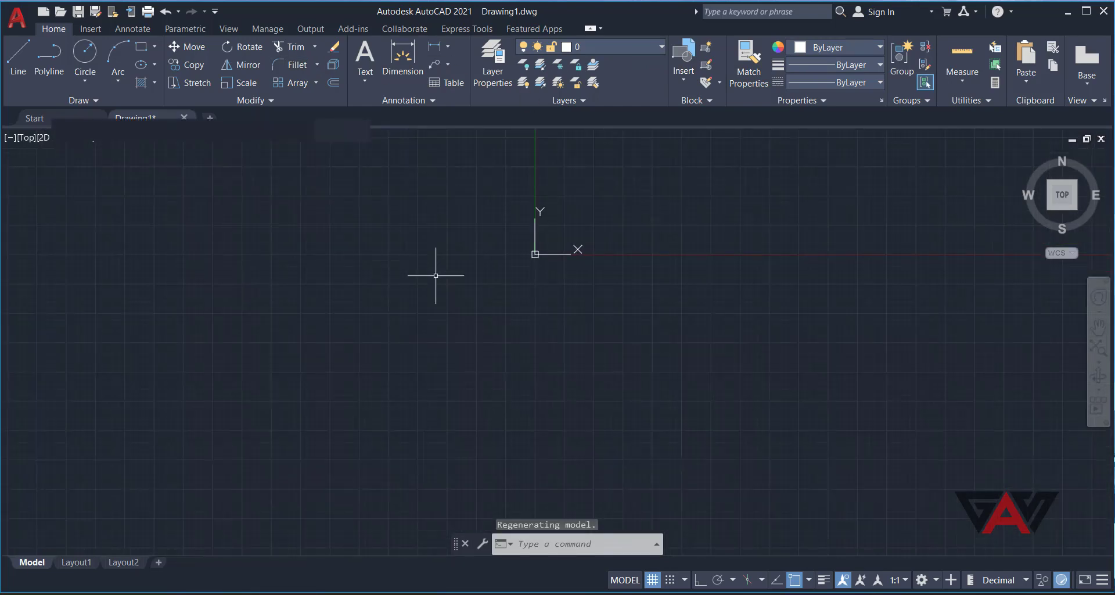
{"action": "scroll", "coordinate": [435, 276], "scroll_direction": "down", "scroll_amount": 2}
{"action": "scroll", "coordinate": [436, 275], "scroll_direction": "up", "scroll_amount": 1}
{"action": "scroll", "coordinate": [436, 276], "scroll_direction": "up", "scroll_amount": 2}
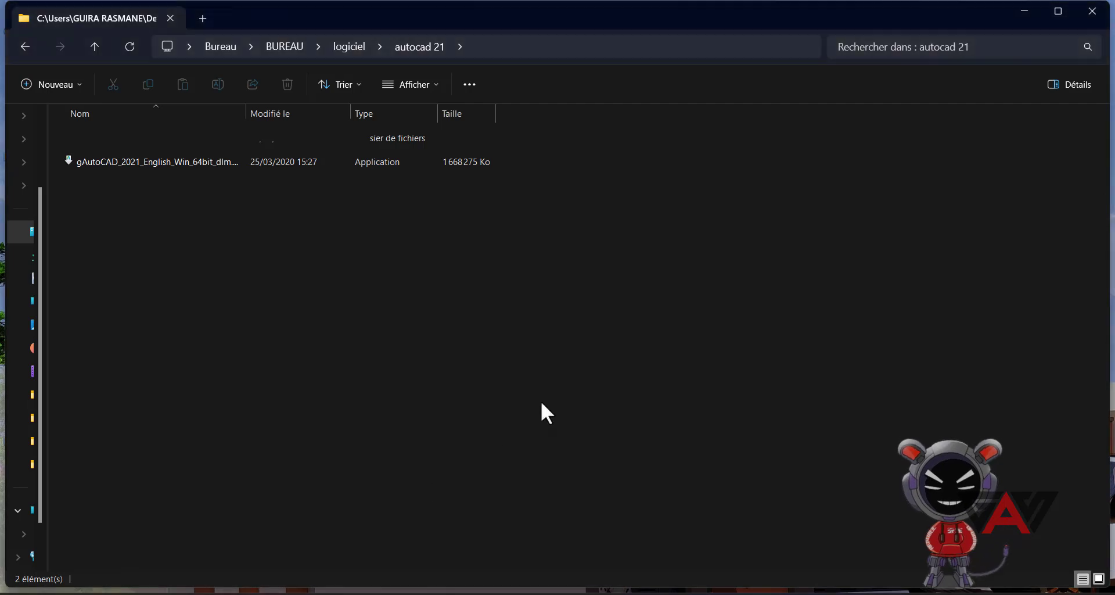
Step: Launch the AutoCAD 2021 installer package and extract it to C:\Autodesk\
{"action": "left_click", "coordinate": [413, 154]}
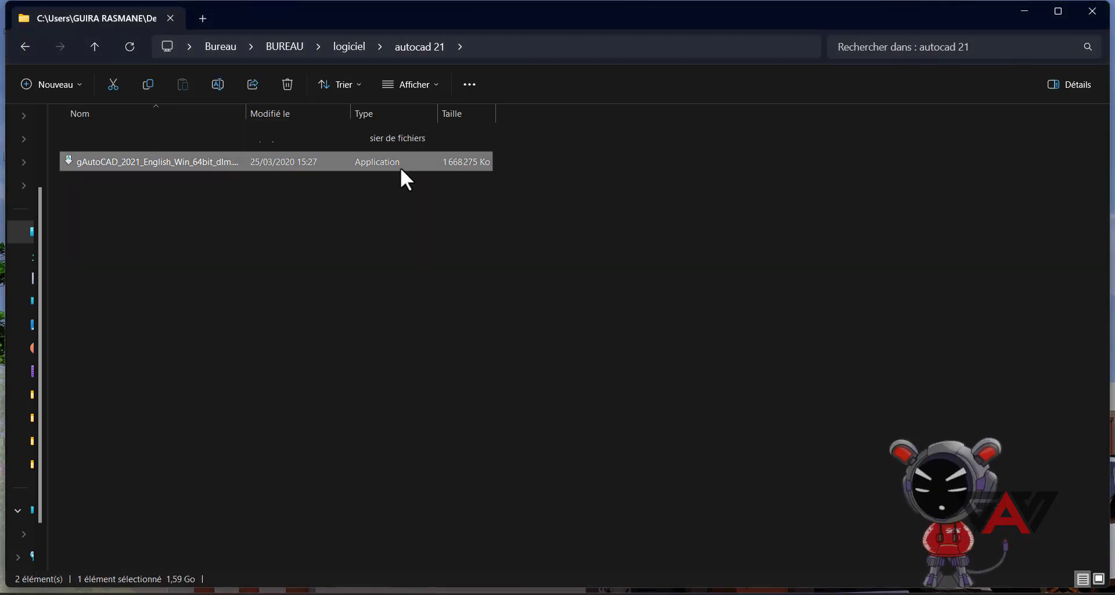
{"action": "double_click", "coordinate": [405, 174]}
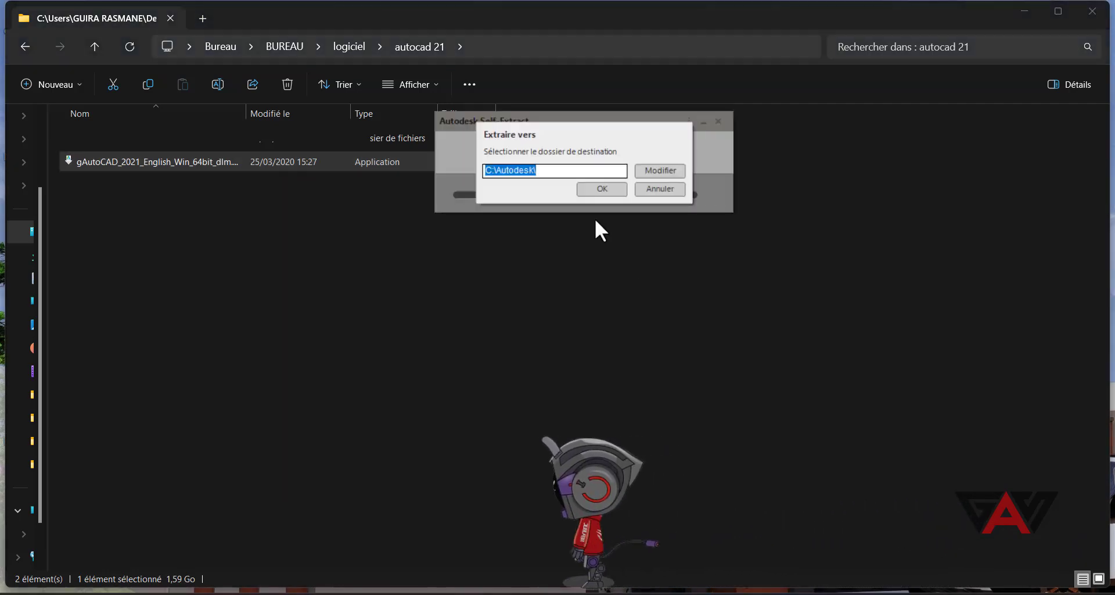
{"action": "left_click", "coordinate": [598, 189]}
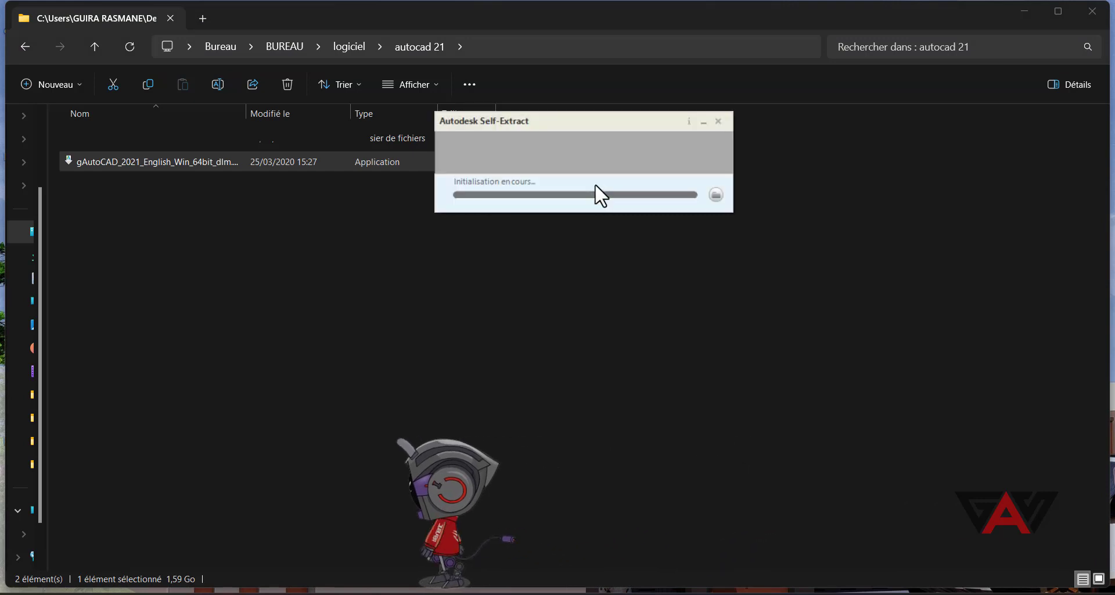
{"action": "mouse_move", "coordinate": [1058, 12]}
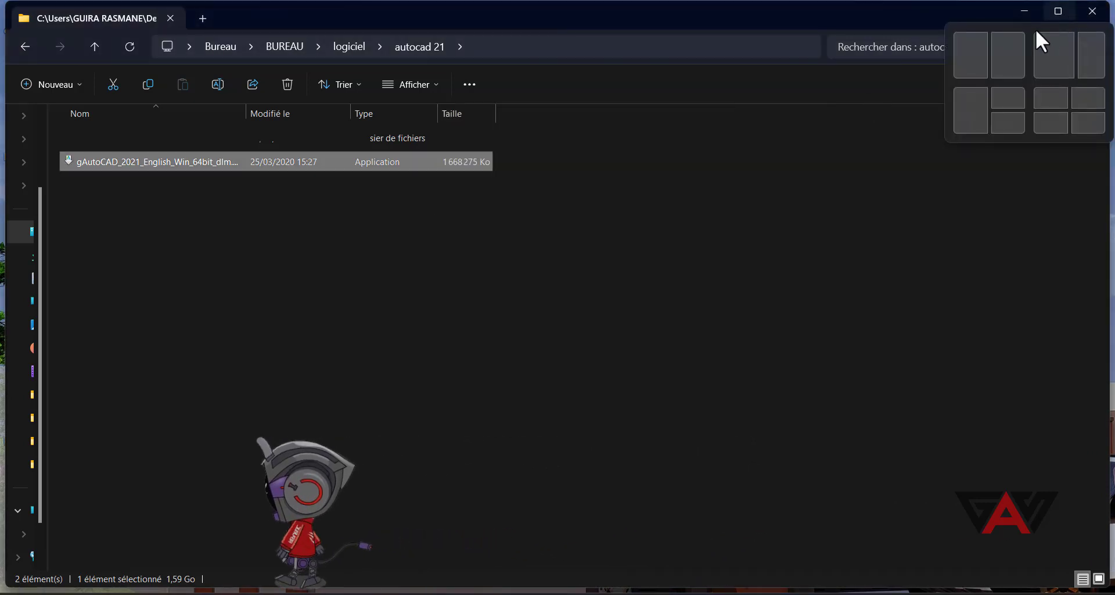
Step: Snap Explorer left and park the Self-Extract progress window upper right until extraction finishes
{"action": "left_click", "coordinate": [985, 53]}
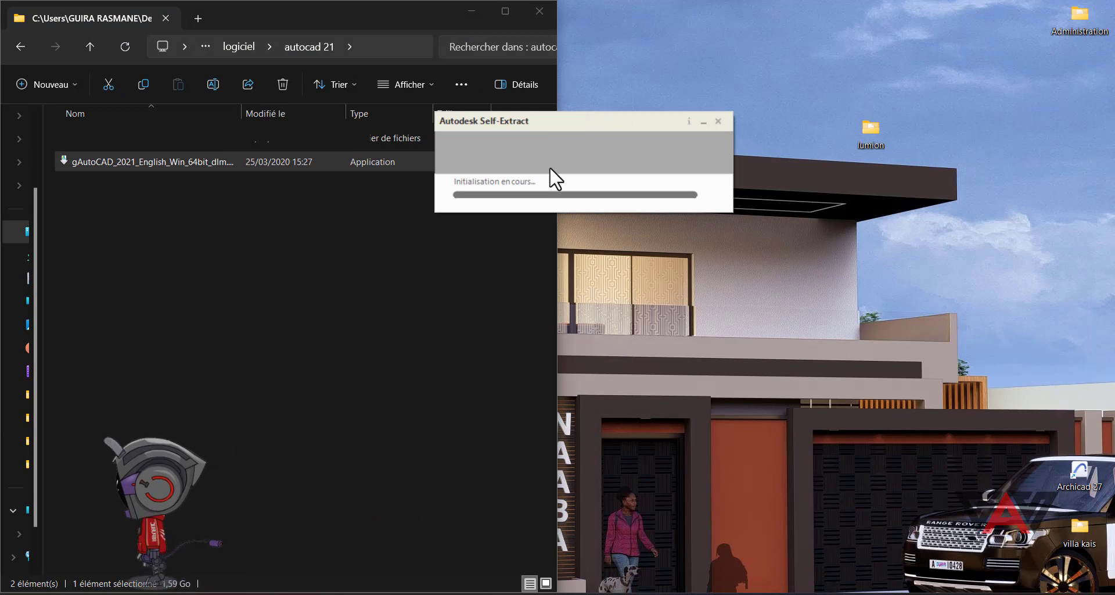
{"action": "left_click_drag", "start_coordinate": [610, 120], "coordinate": [221, 114]}
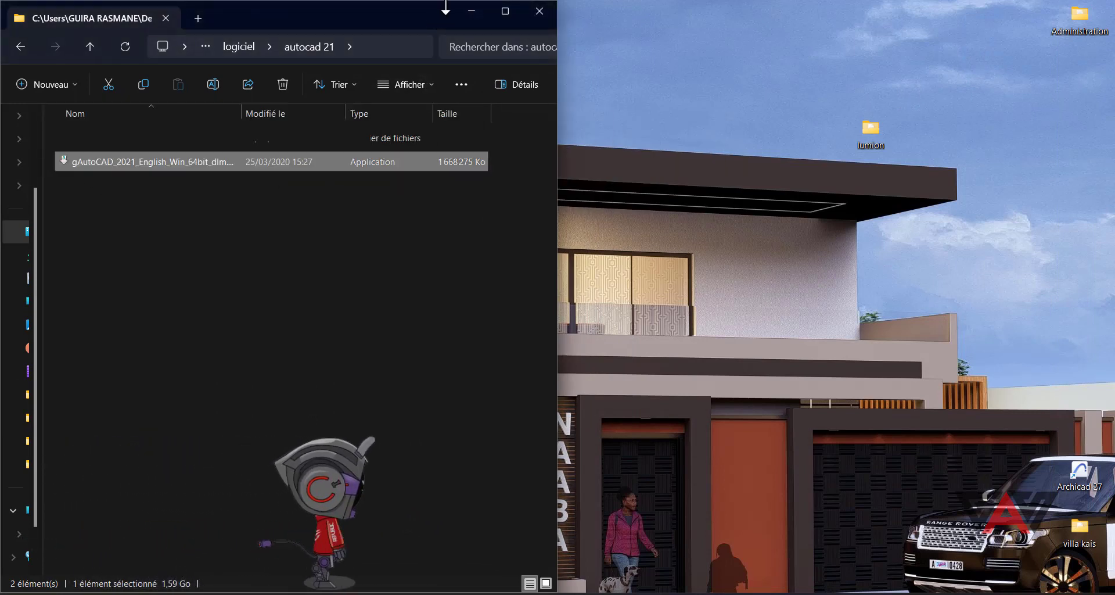
{"action": "mouse_move", "coordinate": [409, 10]}
{"action": "left_mouse_down"}
{"action": "mouse_move", "coordinate": [396, 111]}
{"action": "mouse_move", "coordinate": [410, 154]}
{"action": "left_mouse_up"}
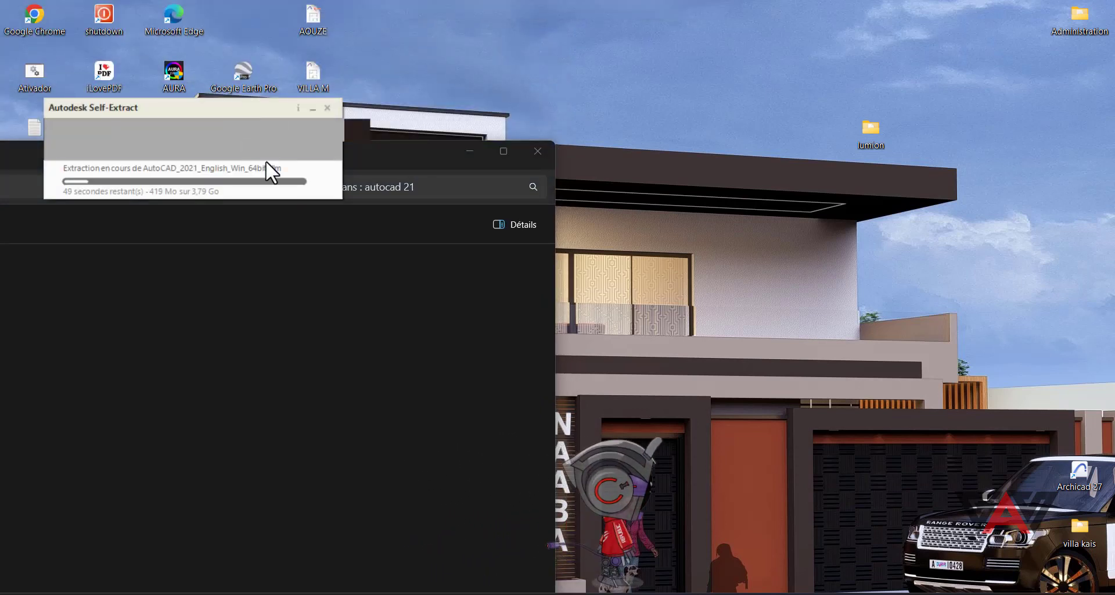
{"action": "mouse_move", "coordinate": [224, 107]}
{"action": "left_mouse_down"}
{"action": "mouse_move", "coordinate": [292, 199]}
{"action": "mouse_move", "coordinate": [395, 224]}
{"action": "left_mouse_up"}
{"action": "left_click_drag", "start_coordinate": [385, 158], "coordinate": [286, 48]}
{"action": "left_click", "coordinate": [472, 245]}
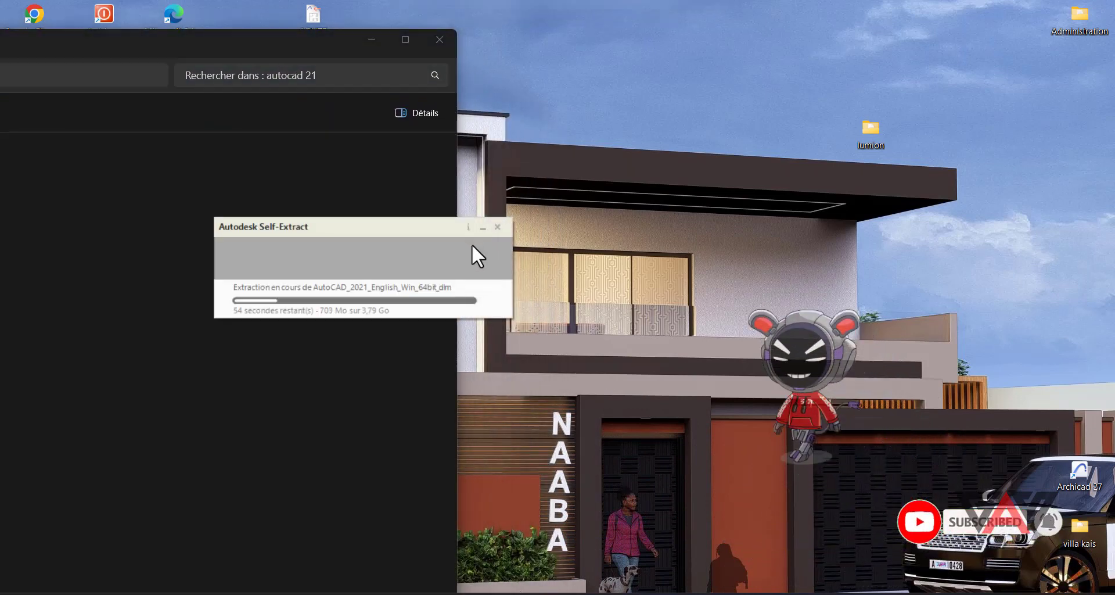
{"action": "left_click_drag", "start_coordinate": [393, 228], "coordinate": [959, 73]}
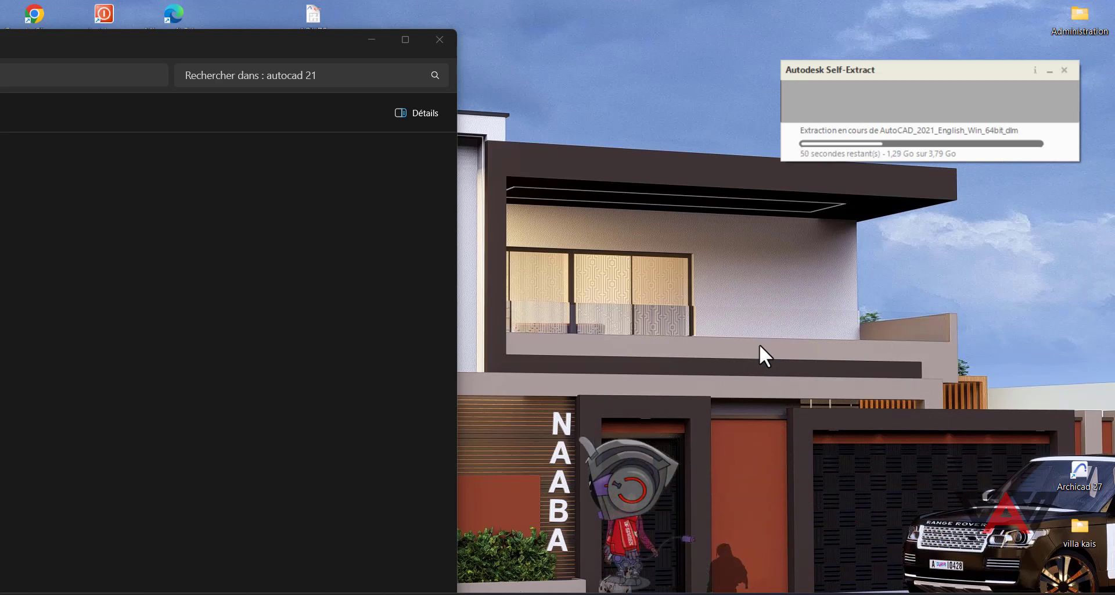
{"action": "left_click", "coordinate": [292, 535]}
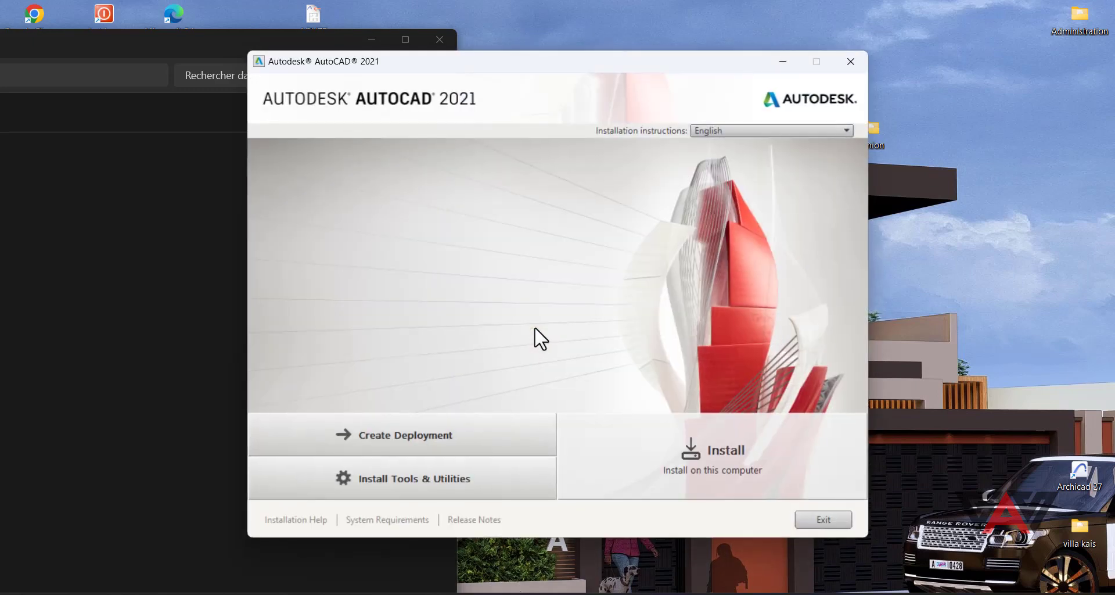
Step: Choose Install, accept the license agreement, and continue to the Configure Installation page
{"action": "left_click", "coordinate": [739, 476]}
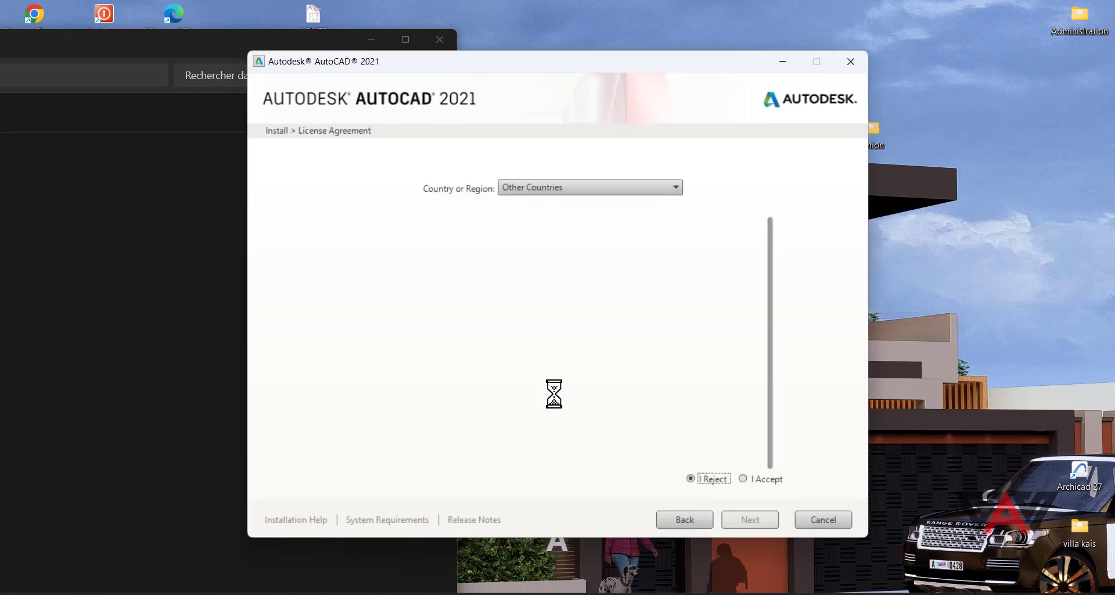
{"action": "left_click", "coordinate": [745, 479]}
{"action": "left_click", "coordinate": [750, 514]}
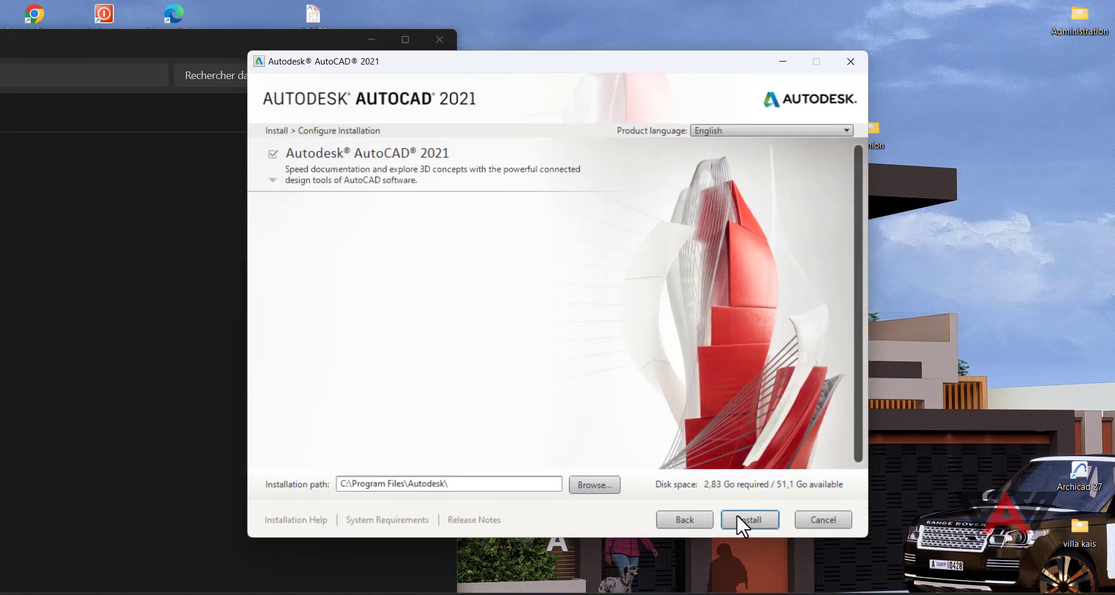
Step: Begin installing into C:\Program Files\Autodesk\ (2,83 Go required)
{"action": "left_click", "coordinate": [738, 517]}
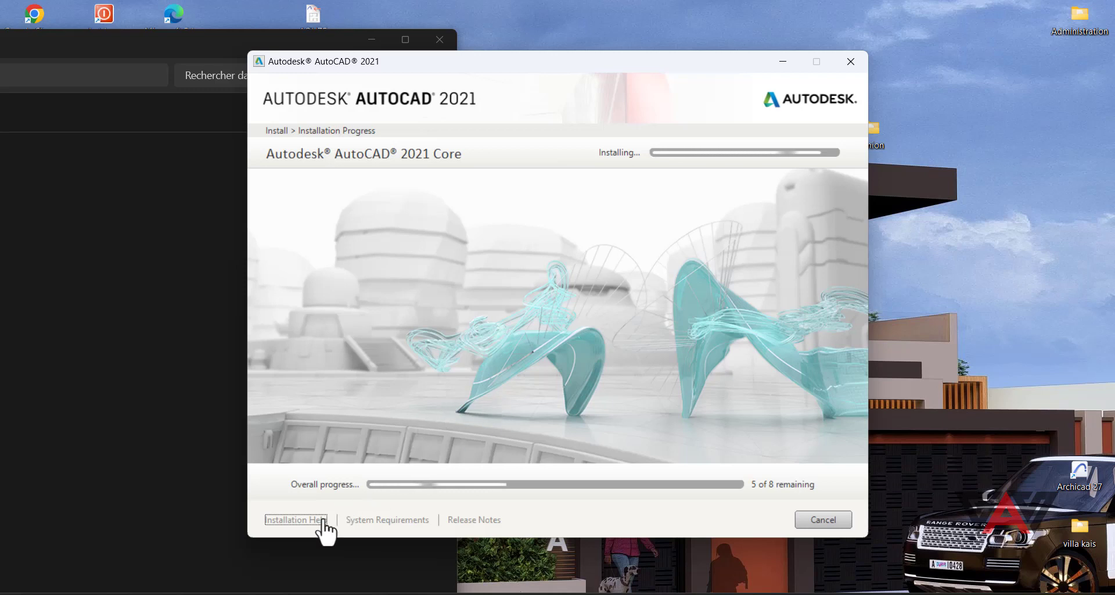
Step: Bring Explorer to the front while the installation finishes and AutoCAD 2021 opens
{"action": "left_click", "coordinate": [287, 583]}
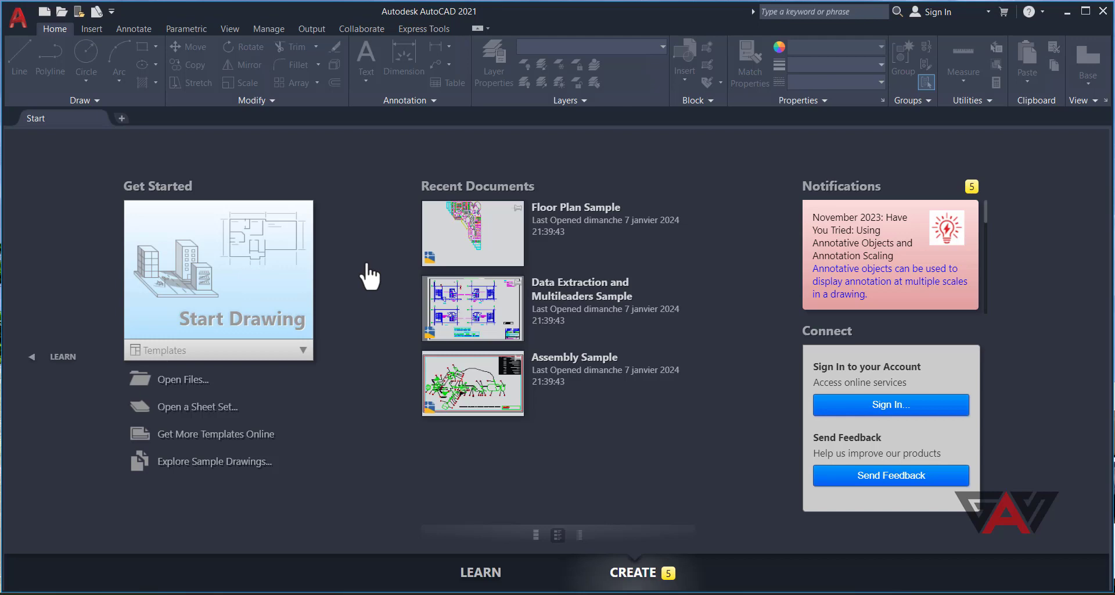
Step: Start a new blank Drawing1 from the Start page and zoom it with the mouse wheel
{"action": "left_click", "coordinate": [273, 287]}
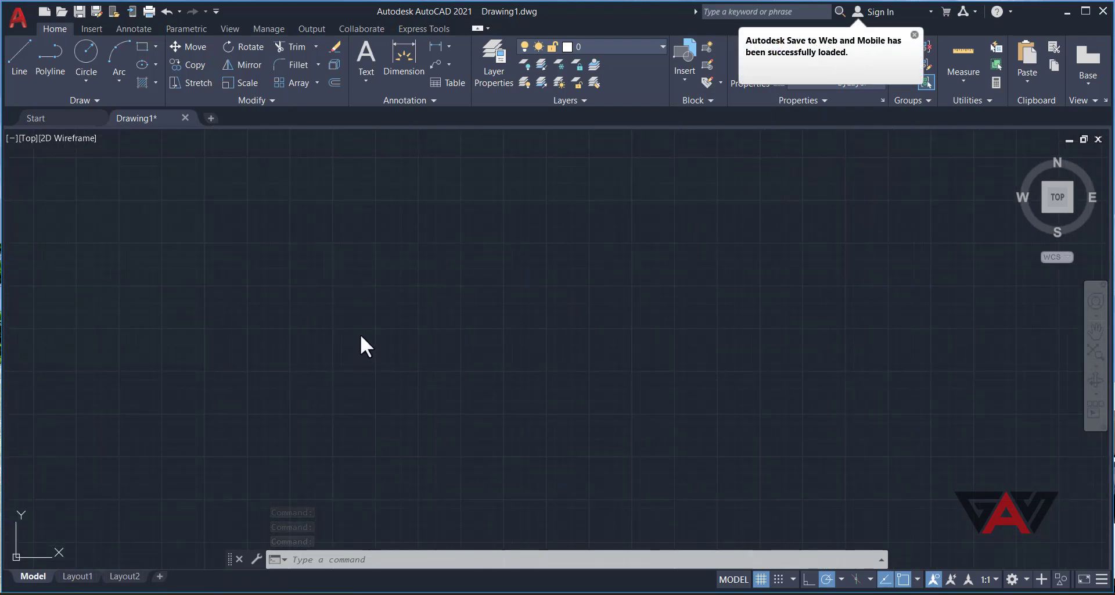
{"action": "scroll", "coordinate": [361, 336], "scroll_direction": "down", "scroll_amount": 3}
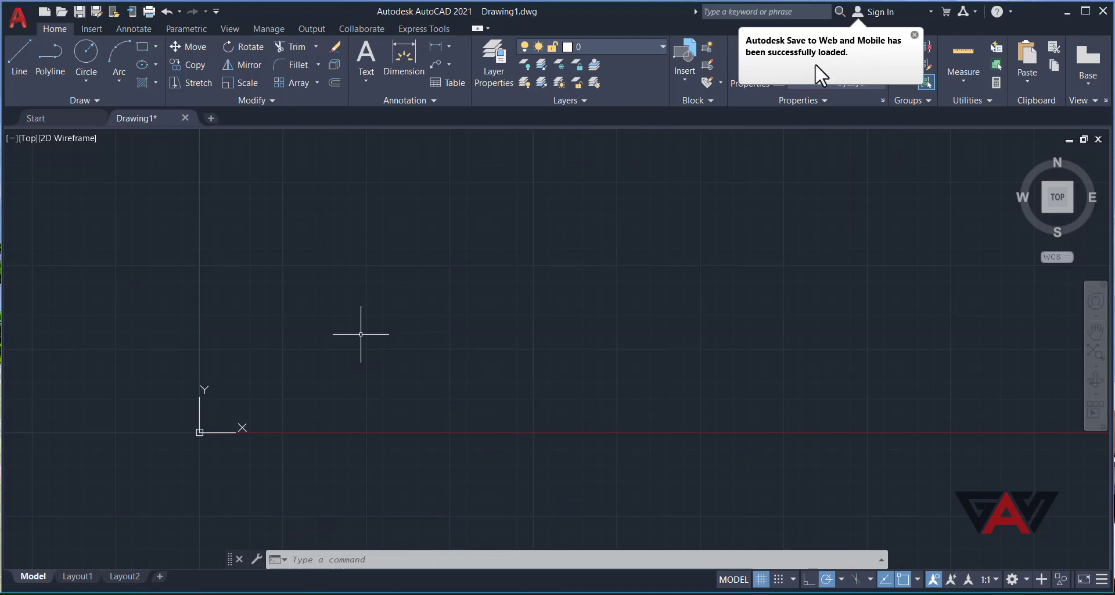
{"action": "scroll", "coordinate": [468, 317], "scroll_direction": "up", "scroll_amount": 2}
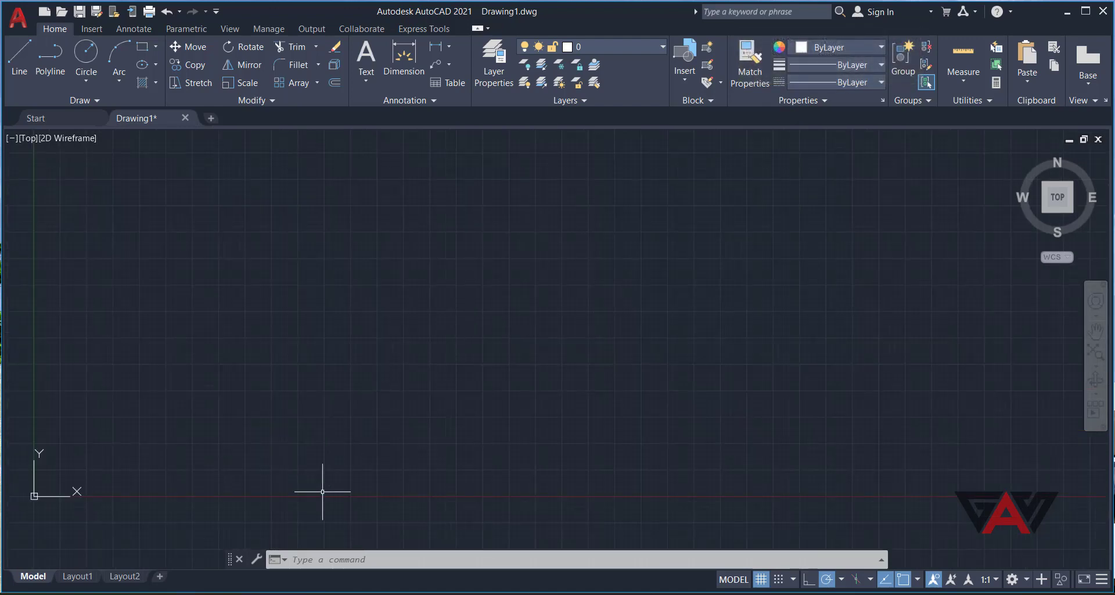